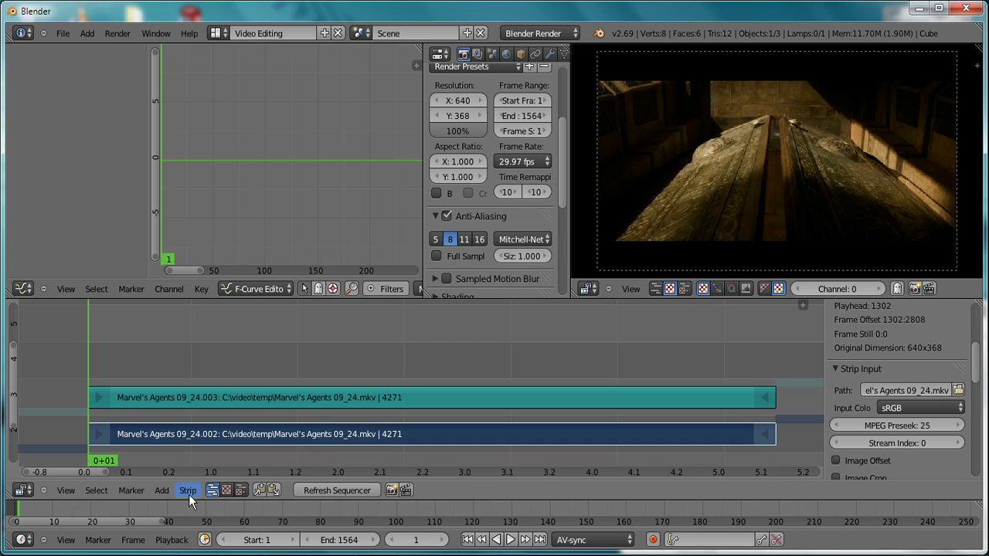
- Scrub to frame 72 and cut both the movie strip and its audio strip there
{"action": "left_click", "coordinate": [167, 489]}
{"action": "left_click_drag", "start_coordinate": [97, 406], "coordinate": [391, 398]}
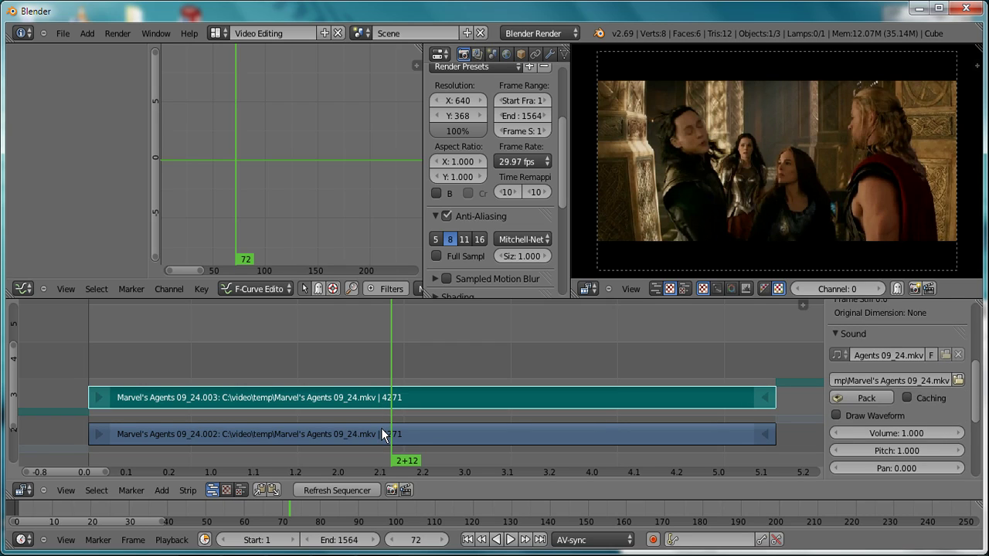
{"action": "right_click", "coordinate": [381, 428]}
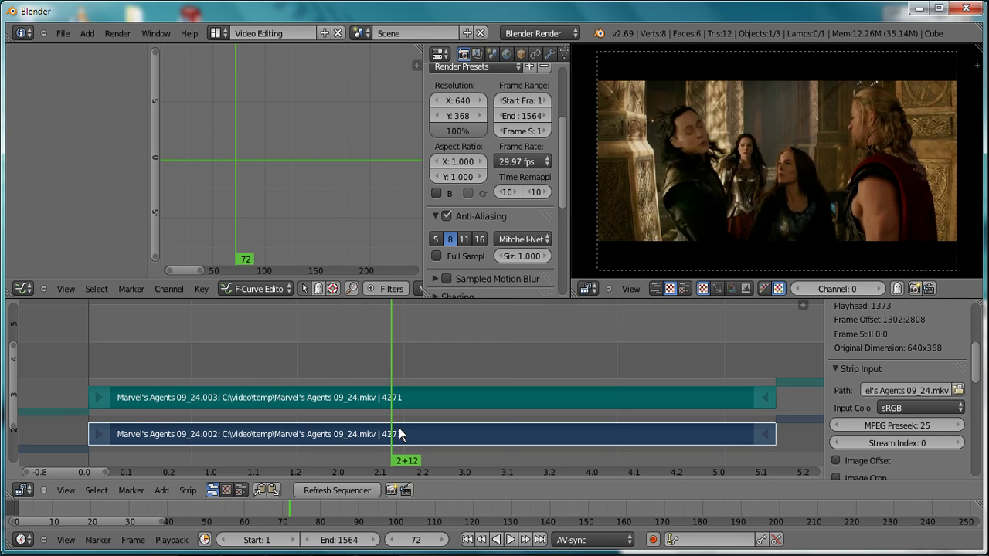
{"action": "key", "text": "k"}
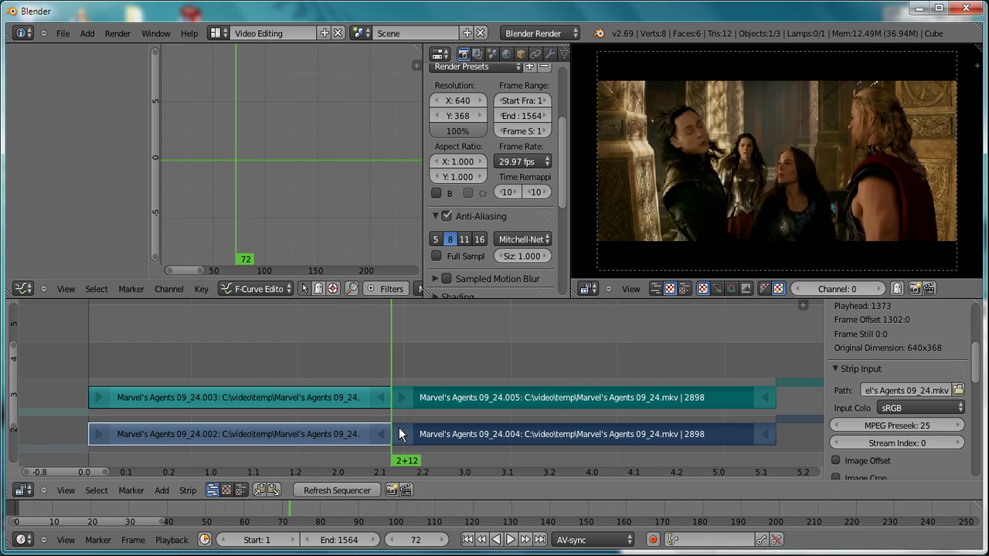
- Shift the movie and audio strips after the cut 30 frames later
{"action": "type", "text": "g"}
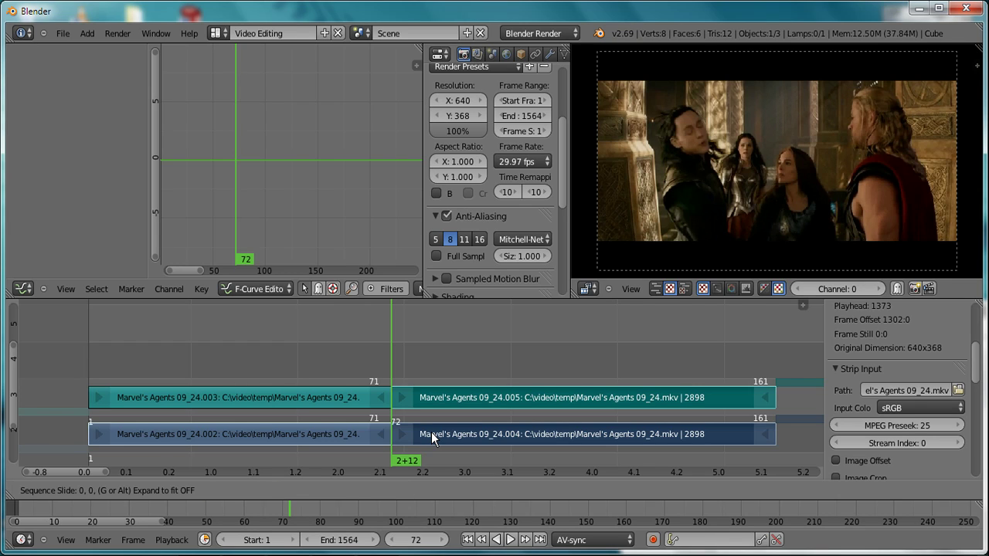
{"action": "type", "text": "30"}
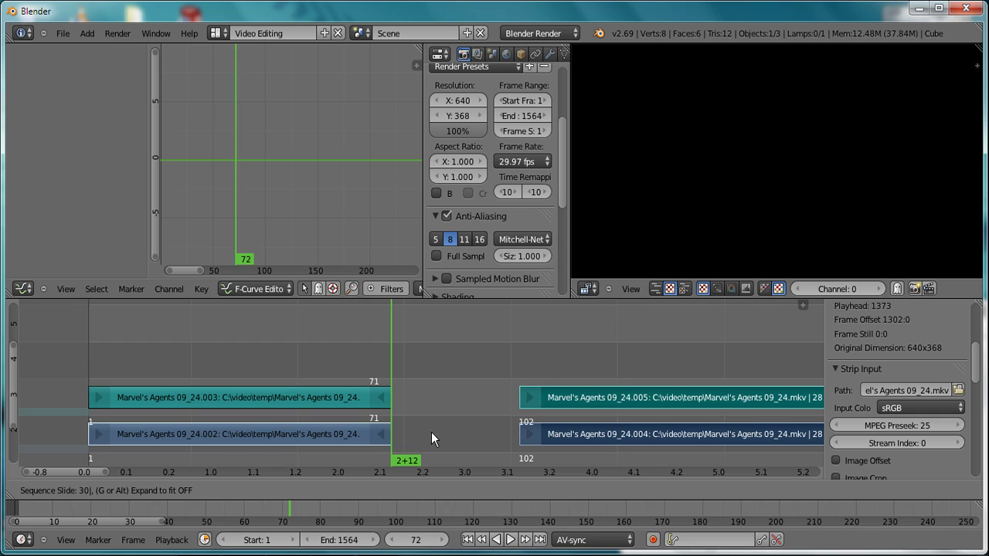
{"action": "key", "text": "Return"}
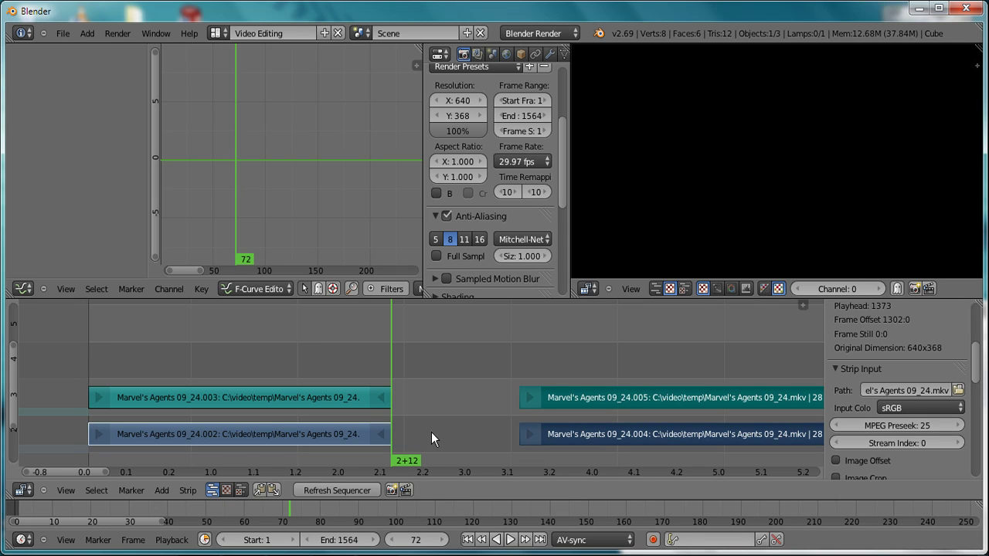
- Extend the end of the first movie strip by 30 frames to fill the gap with a freeze frame
{"action": "right_click", "coordinate": [383, 436]}
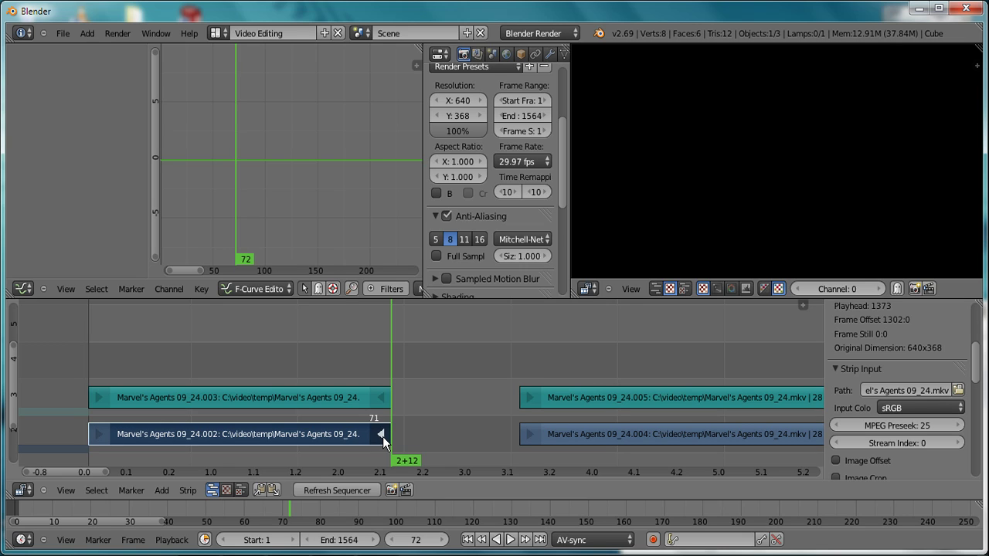
{"action": "type", "text": "g30"}
{"action": "key", "text": "Return"}
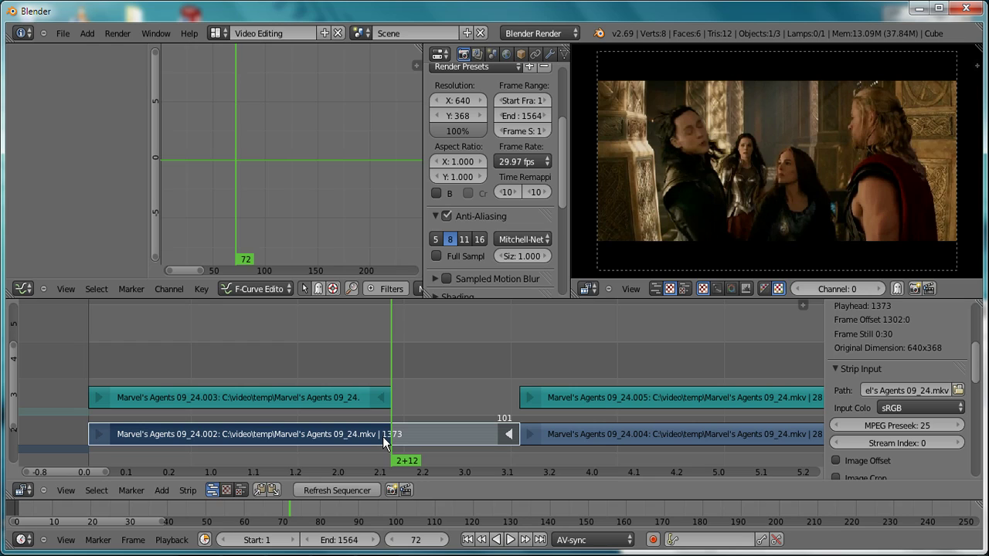
- Add the sound file camera shutter.mp3 from the Sound fx folder as a strip
{"action": "left_click", "coordinate": [162, 490]}
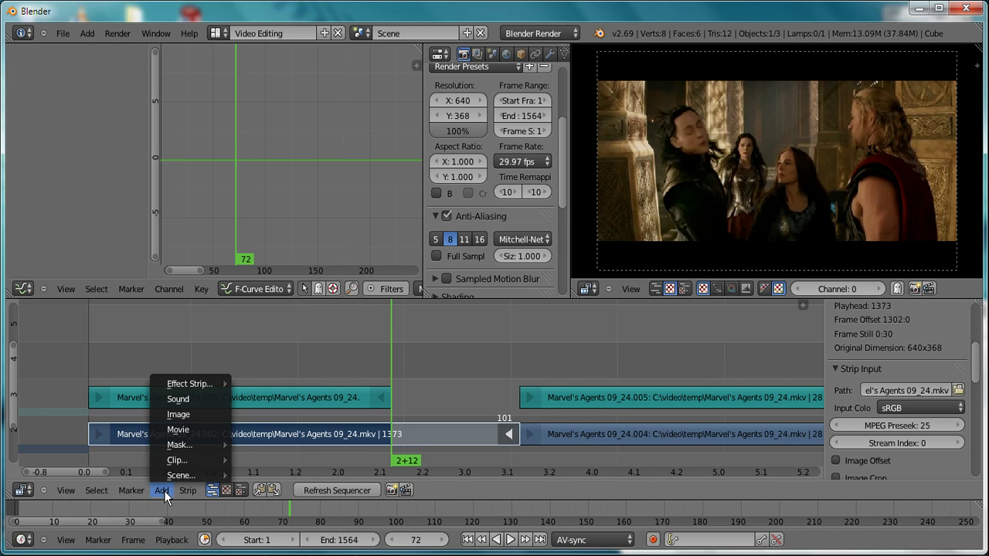
{"action": "left_click", "coordinate": [191, 401]}
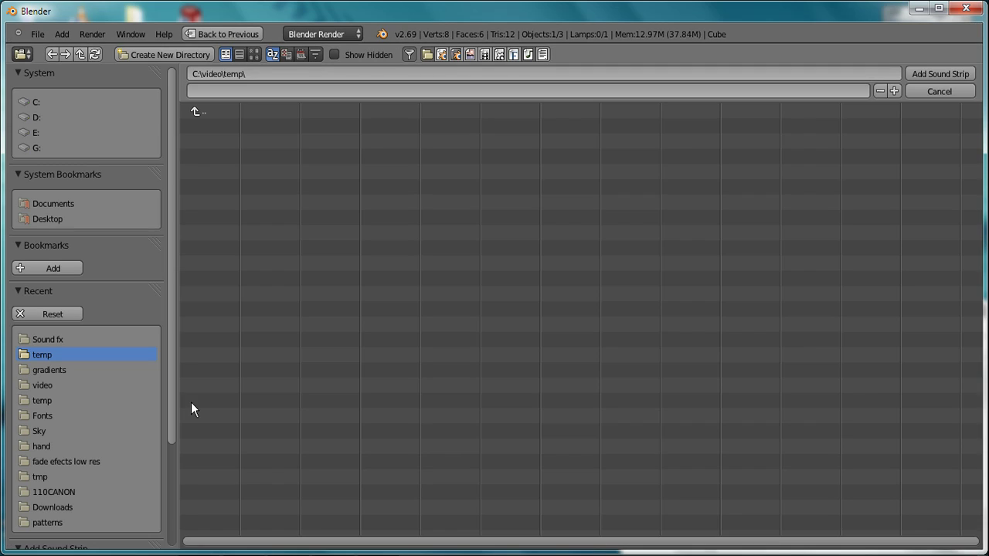
{"action": "left_click", "coordinate": [48, 340]}
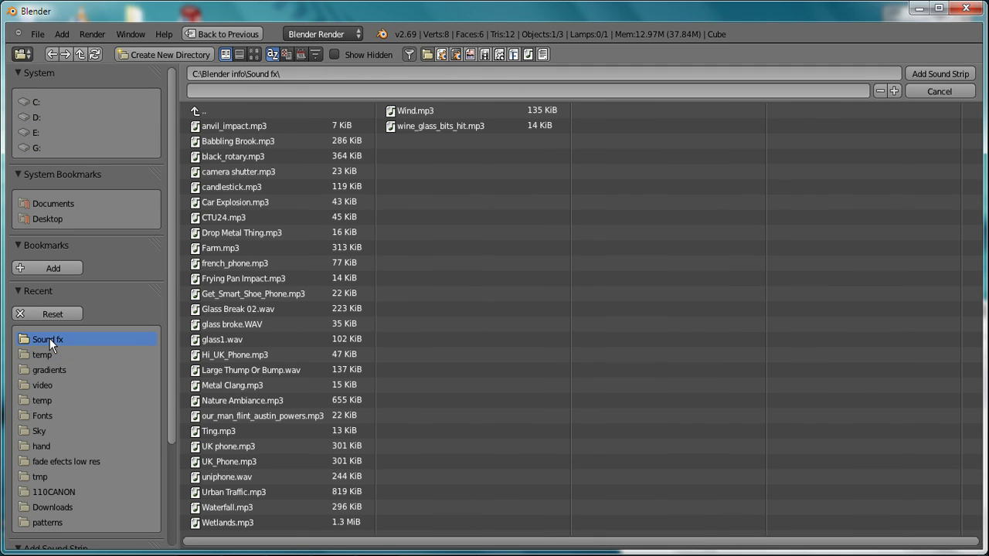
{"action": "double_click", "coordinate": [230, 171]}
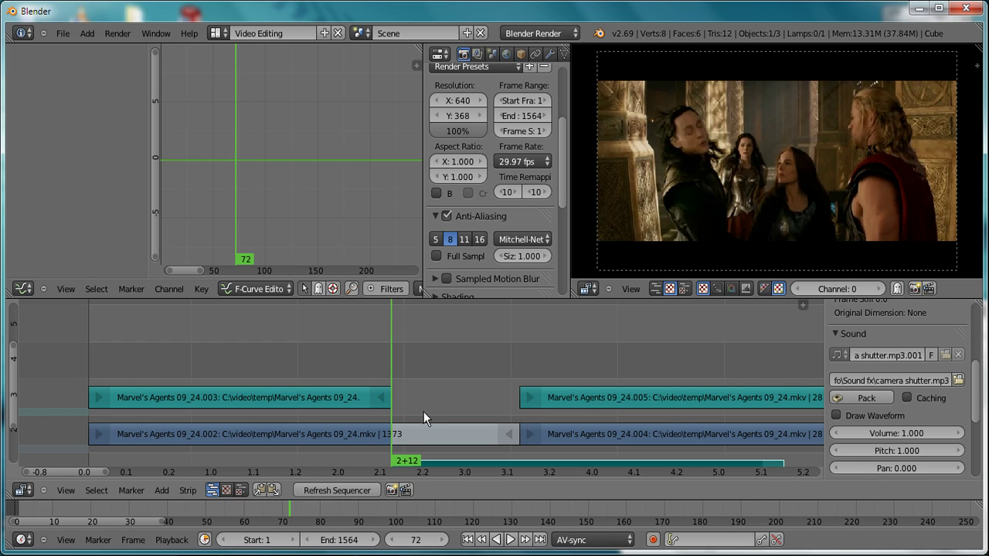
- Move the camera shutter sound to channel 4 starting at frame 65 and display its waveform
{"action": "key", "text": "g"}
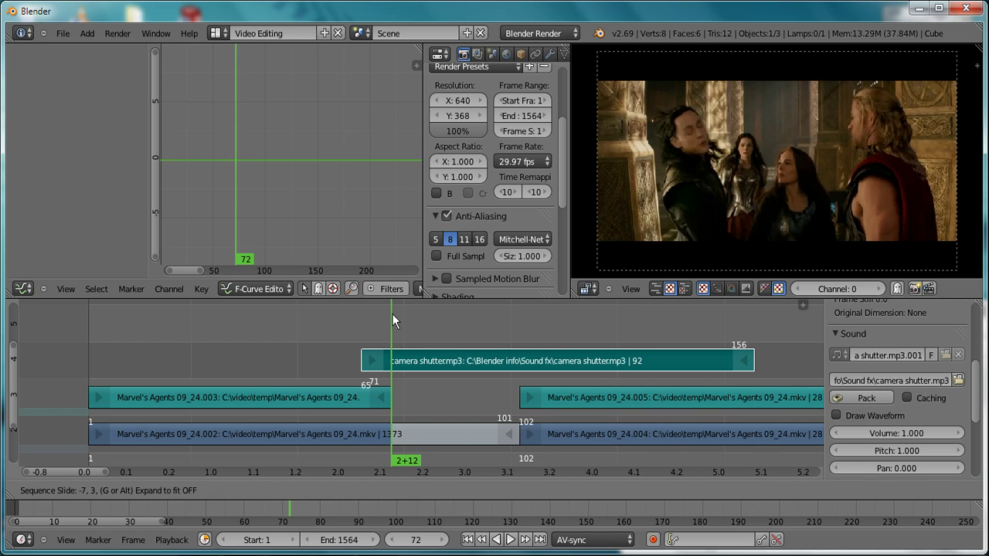
{"action": "left_click", "coordinate": [391, 313]}
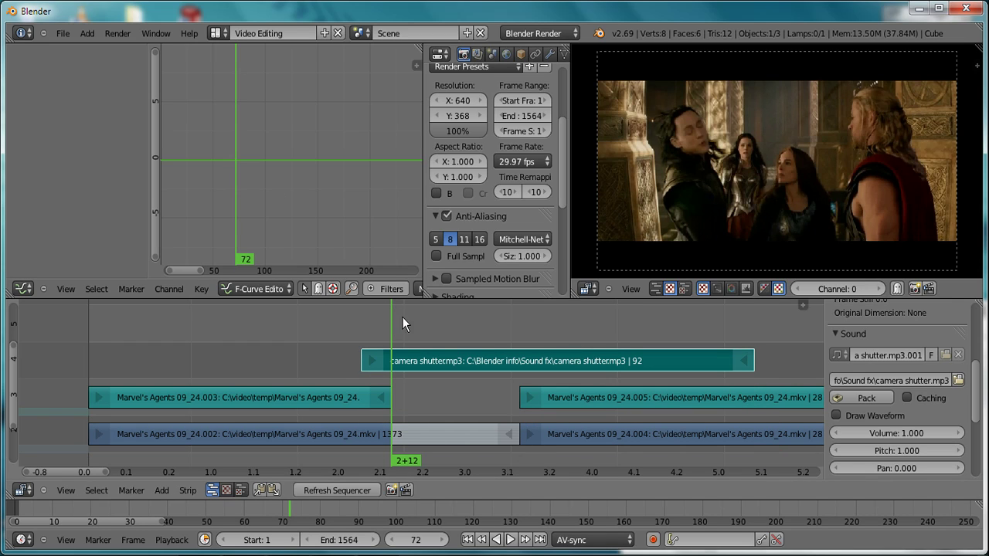
{"action": "left_click", "coordinate": [836, 416]}
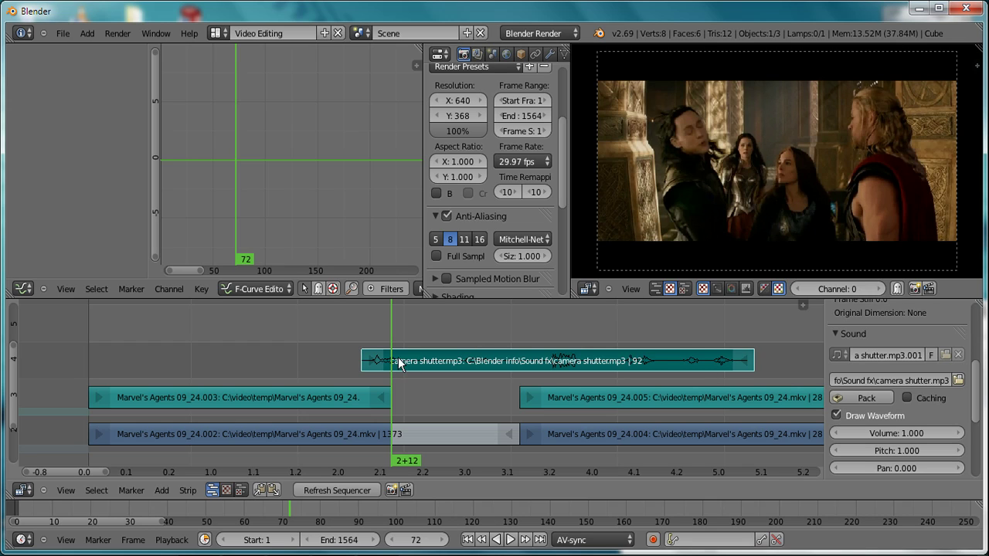
- Cut the camera shutter sound at frame 87 and delete the part before the cut
{"action": "left_click_drag", "start_coordinate": [398, 361], "coordinate": [455, 367]}
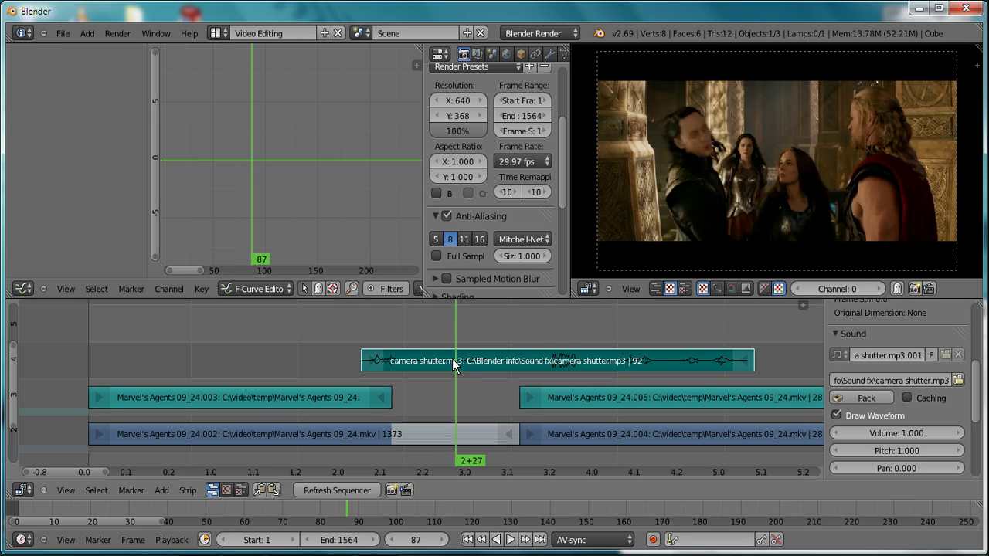
{"action": "key", "text": "k"}
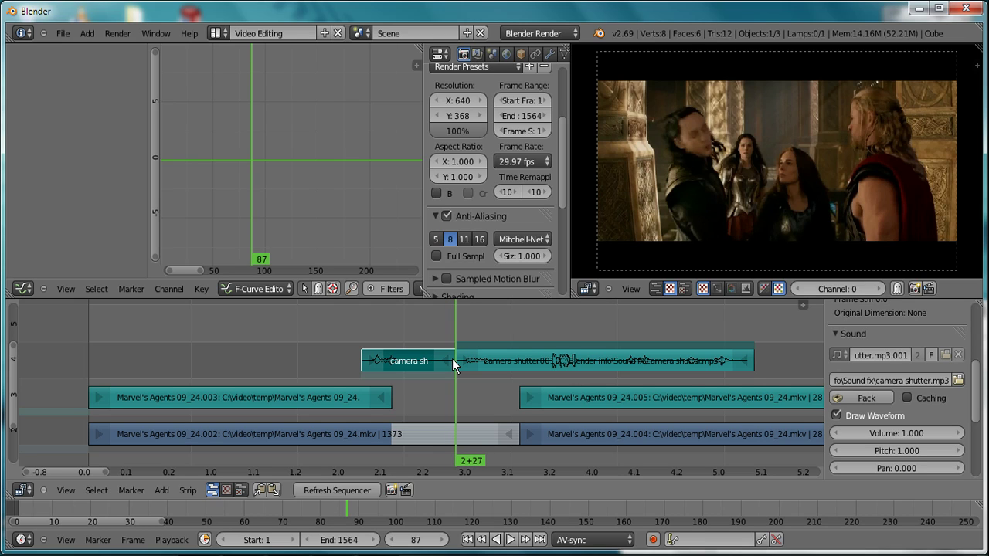
{"action": "key", "text": "x"}
{"action": "left_click", "coordinate": [452, 359]}
- Cut the remaining shutter sound at frame 98 and delete the part after the cut
{"action": "left_click_drag", "start_coordinate": [458, 359], "coordinate": [503, 363]}
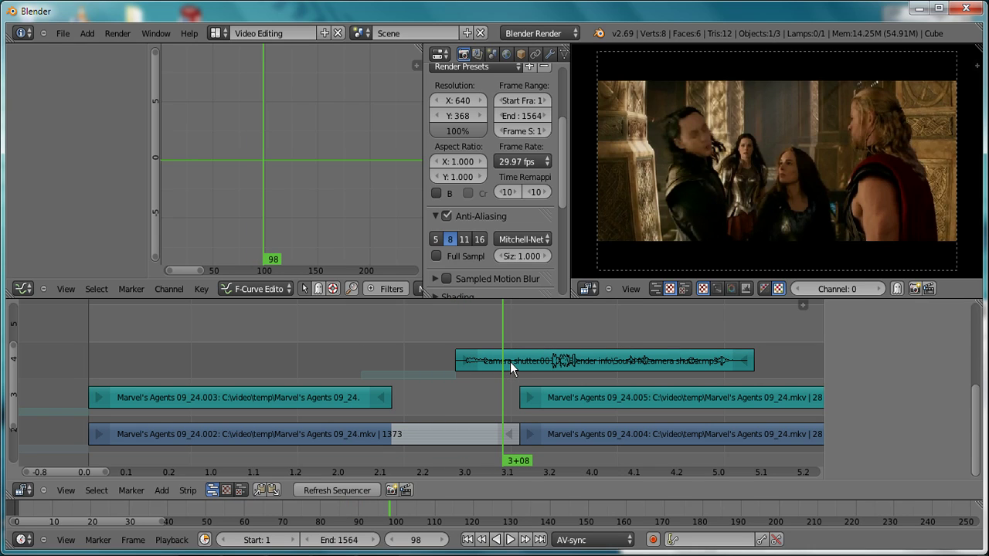
{"action": "key", "text": "n"}
{"action": "key", "text": "k"}
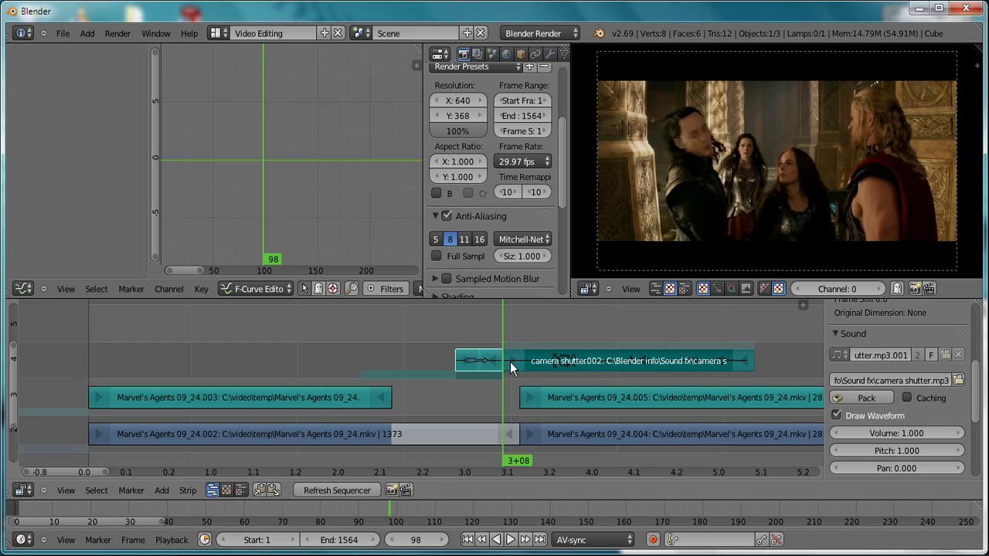
{"action": "key", "text": "x"}
{"action": "left_click", "coordinate": [510, 361]}
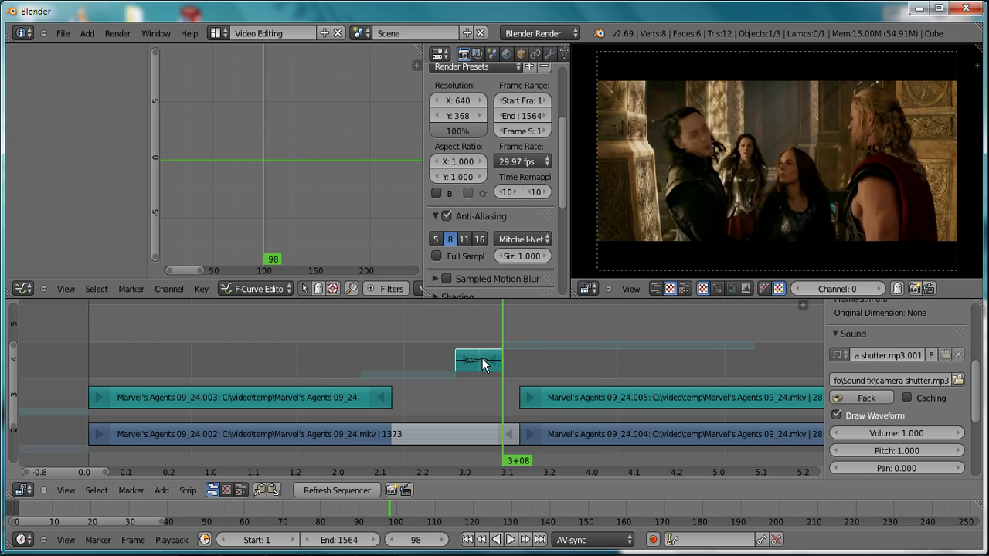
- Move the trimmed shutter sound 17 frames earlier, to start at frame 70, and scrub across it to frame 75
{"action": "key", "text": "g"}
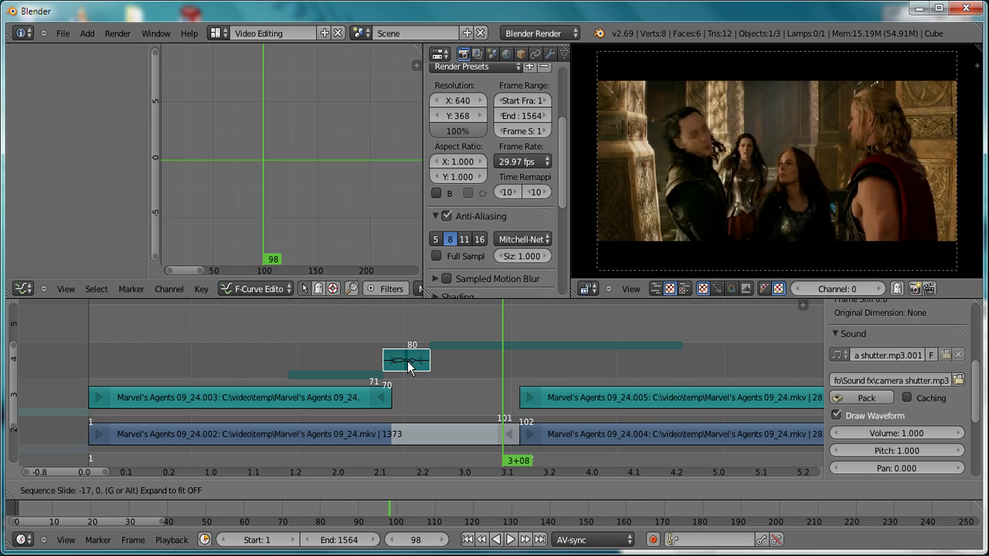
{"action": "left_click", "coordinate": [407, 361]}
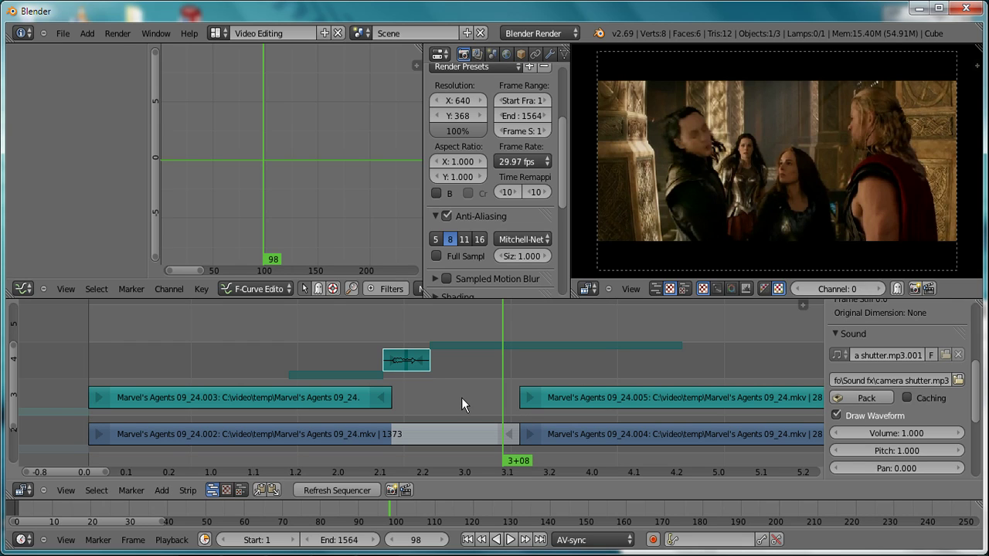
{"action": "left_click", "coordinate": [374, 397]}
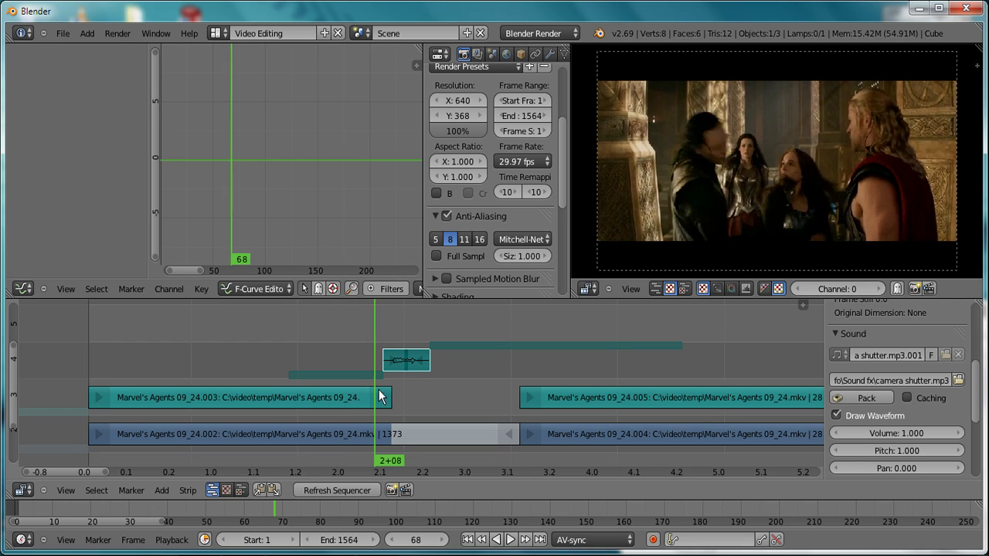
{"action": "left_click_drag", "start_coordinate": [378, 392], "coordinate": [404, 391]}
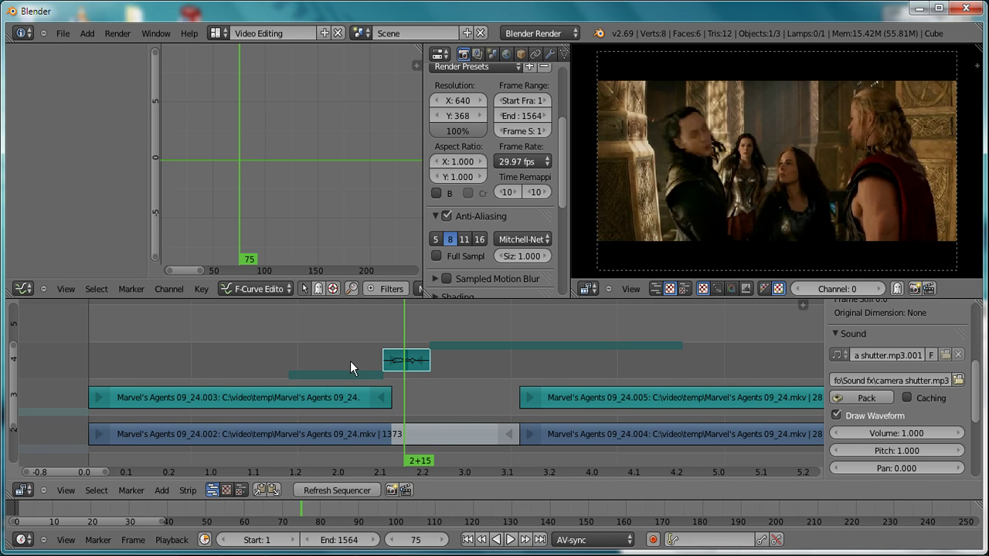
- Add a Color effect strip and place it in channel 5 above the shutter sound, starting at frame 71
{"action": "left_click", "coordinate": [164, 488]}
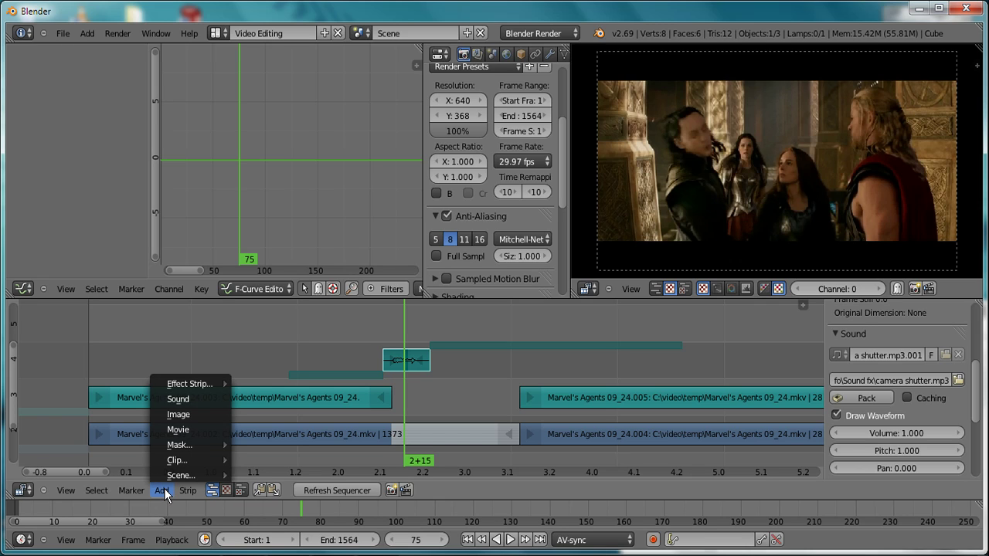
{"action": "mouse_move", "coordinate": [211, 386]}
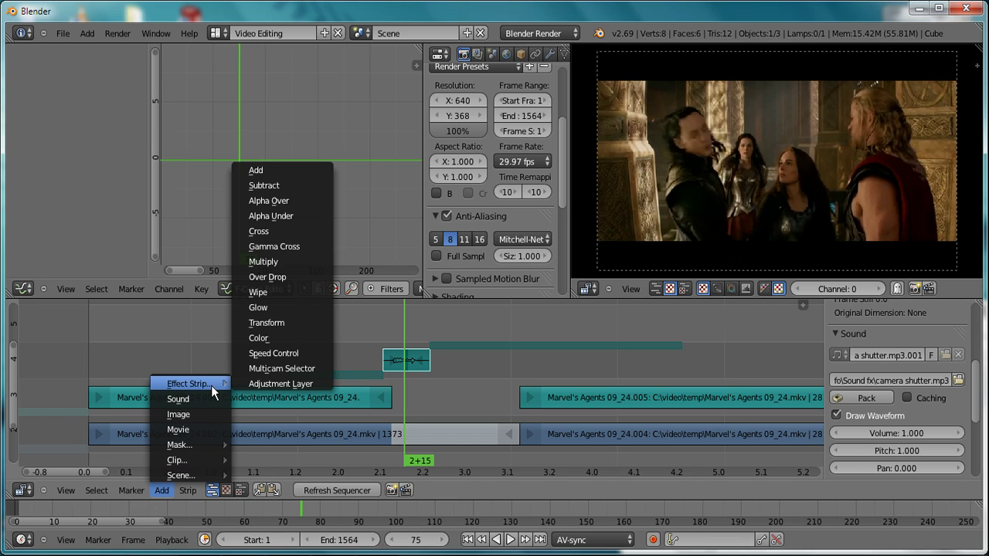
{"action": "left_click", "coordinate": [288, 338]}
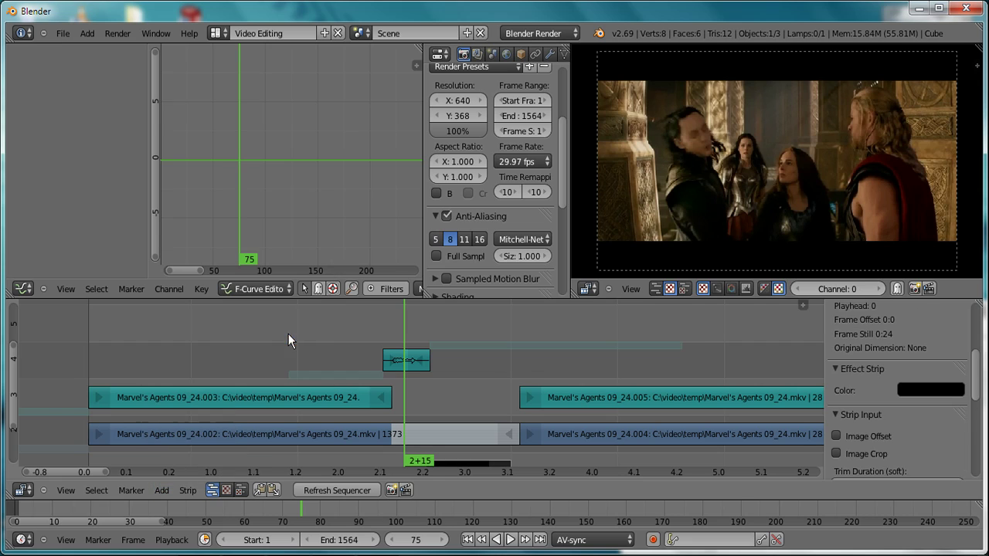
{"action": "key", "text": "g"}
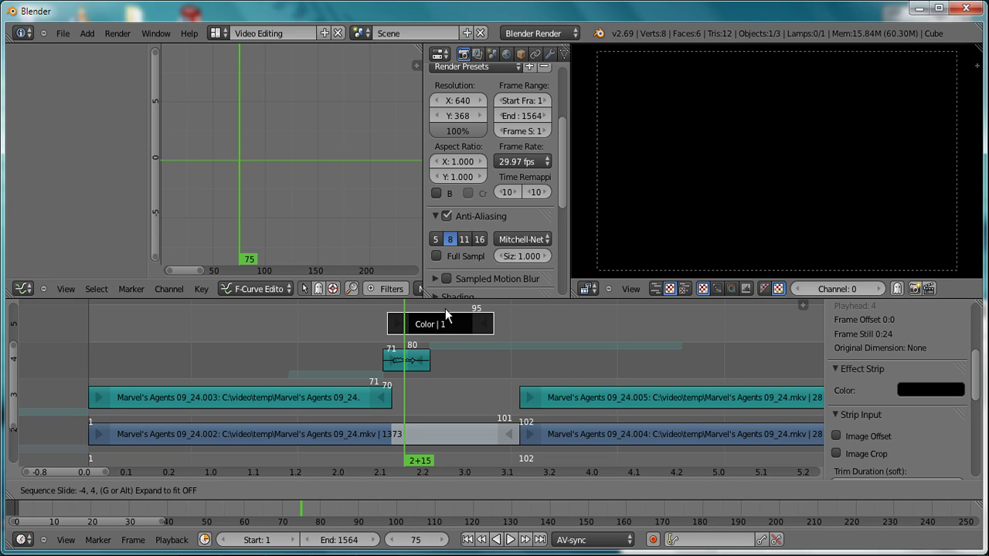
{"action": "left_click", "coordinate": [445, 312]}
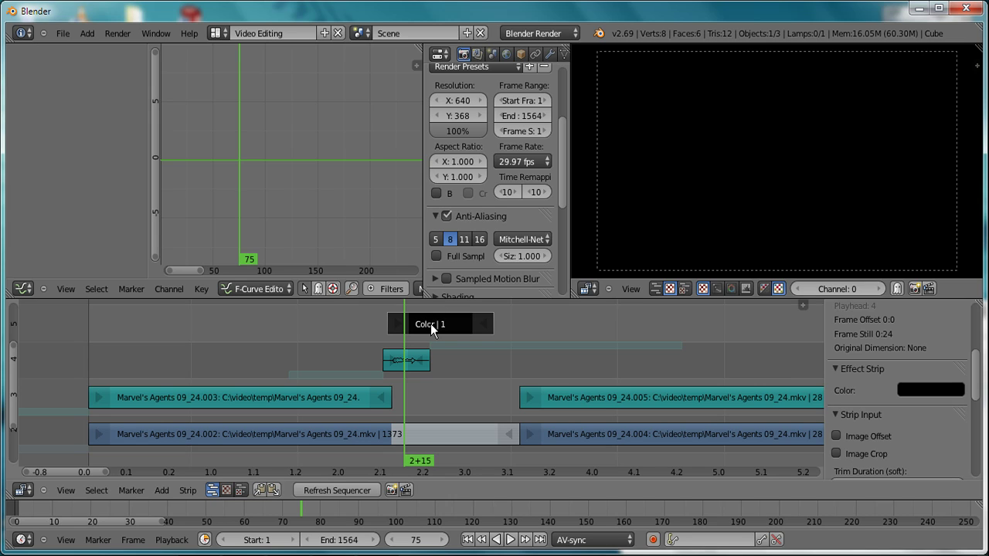
- Set the Color strip's HSV value (V) to 0.8 for a light grey
{"action": "left_click", "coordinate": [916, 388]}
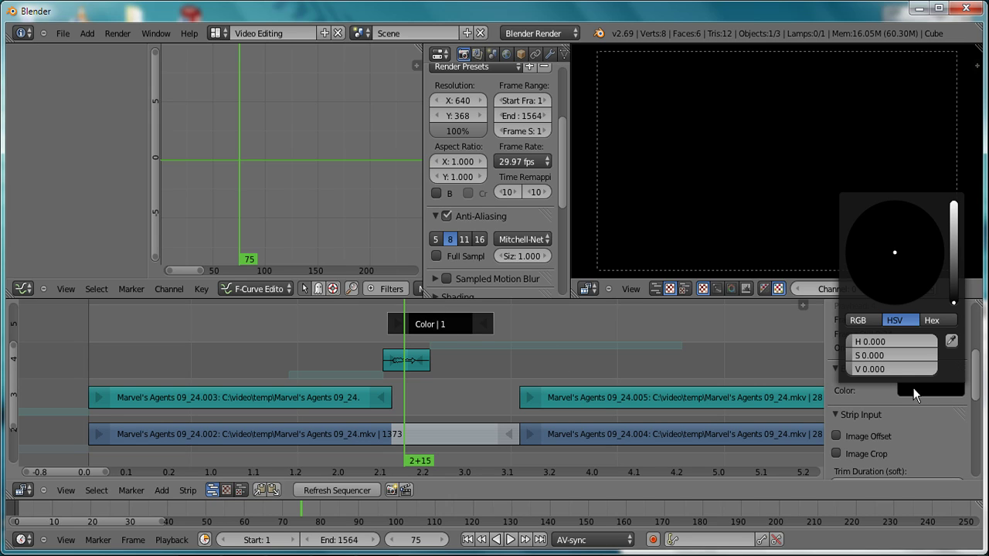
{"action": "left_click", "coordinate": [878, 369]}
{"action": "type", "text": ".8"}
{"action": "key", "text": "Return"}
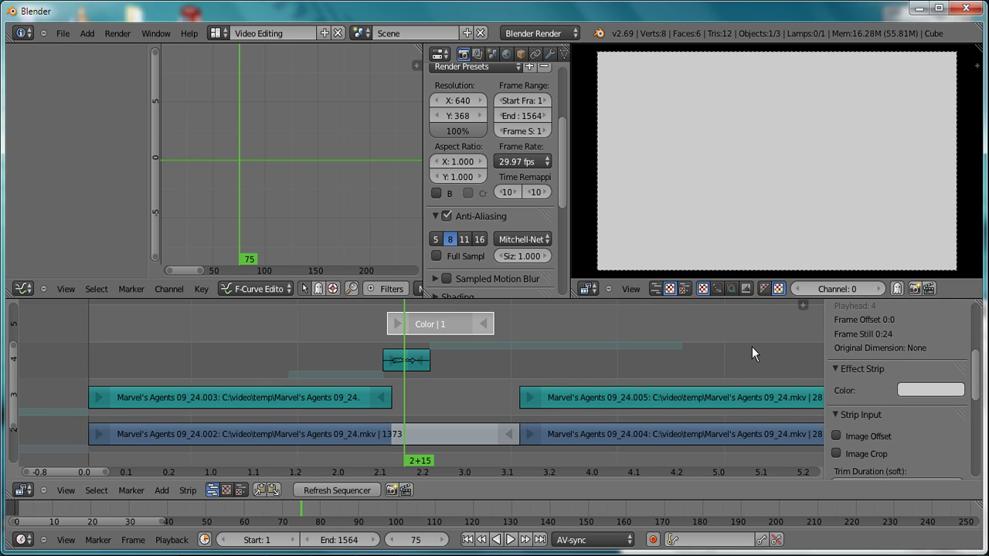
- Change the Color strip's blend mode to Add
{"action": "scroll", "coordinate": [977, 394], "scroll_direction": "up", "scroll_amount": 5}
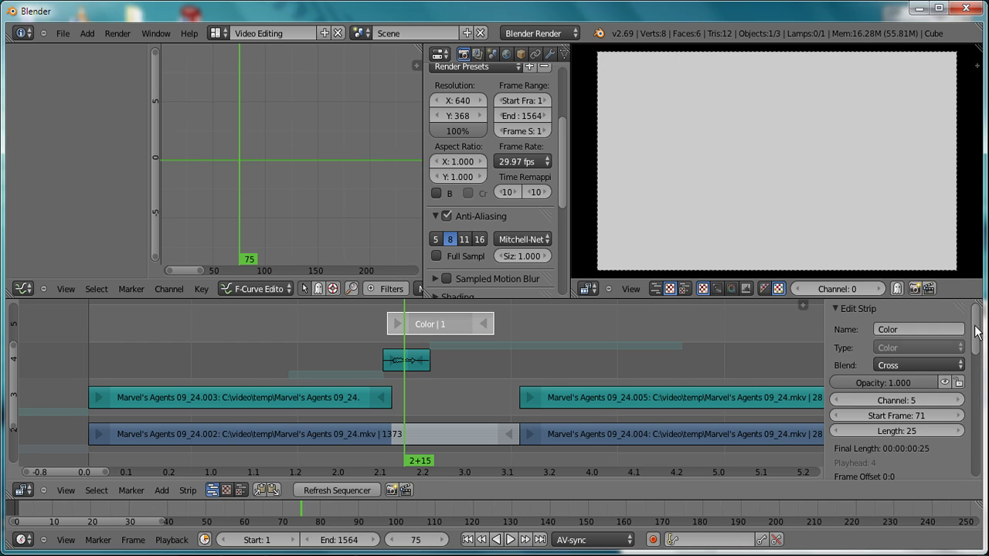
{"action": "left_click", "coordinate": [907, 364]}
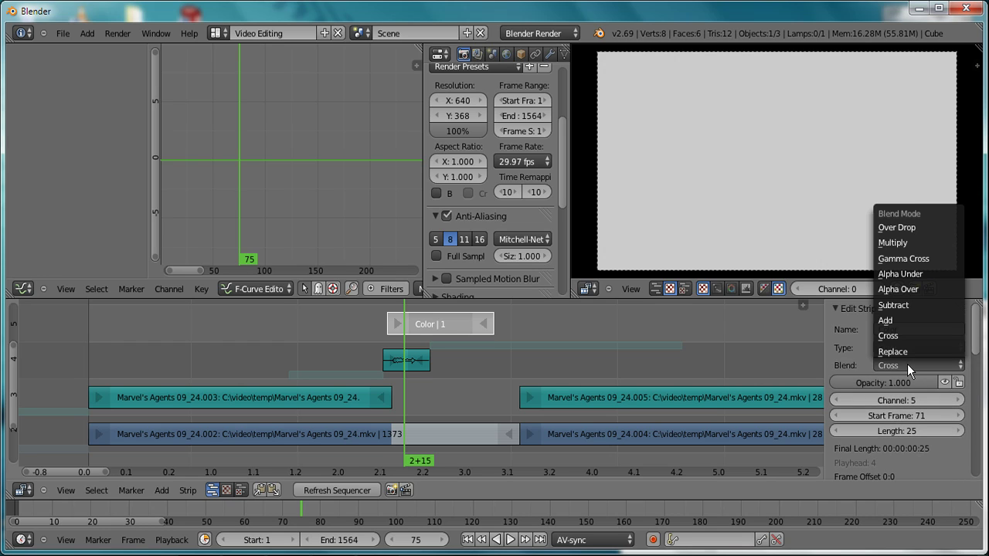
{"action": "left_click", "coordinate": [896, 321]}
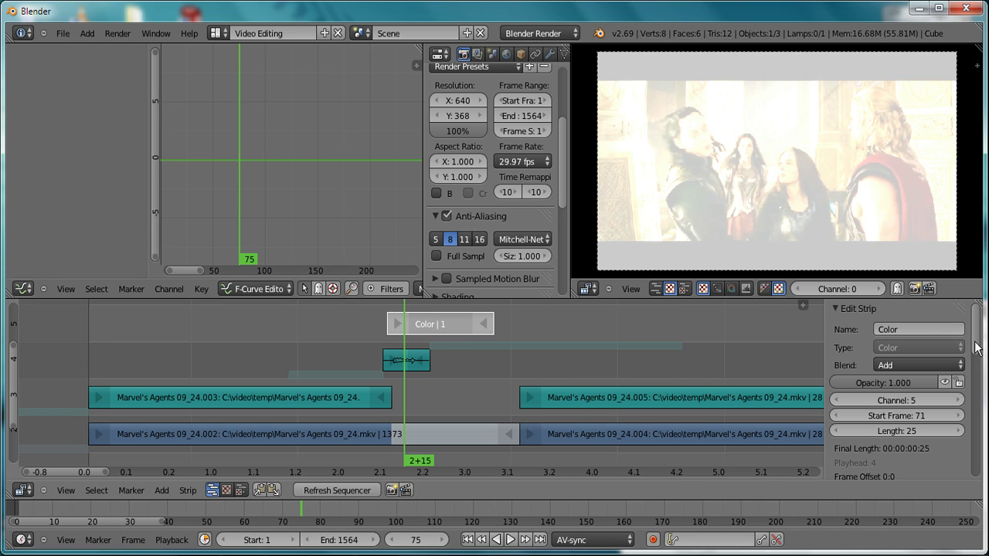
{"action": "left_click_drag", "start_coordinate": [977, 347], "coordinate": [986, 472]}
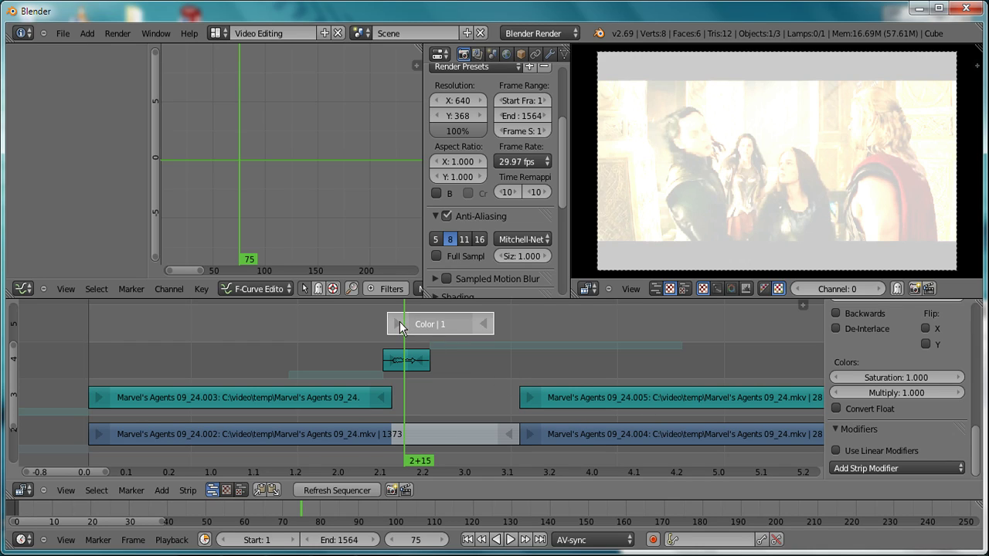
- Keyframe the Color strip's Multiply value at 1.000 on frame 71 and at 0 on frame 80 to fade out the flash
{"action": "left_click_drag", "start_coordinate": [399, 322], "coordinate": [388, 322]}
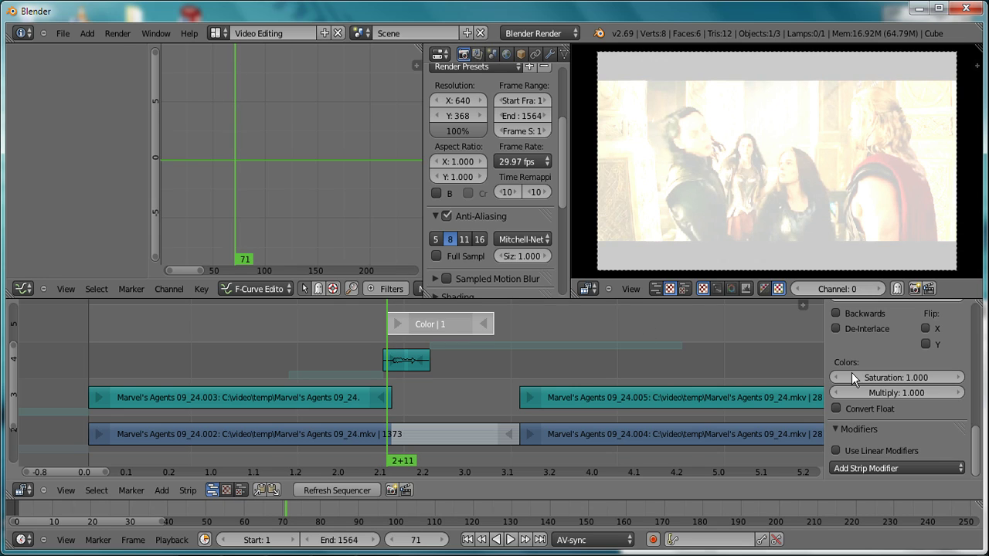
{"action": "key", "text": "i"}
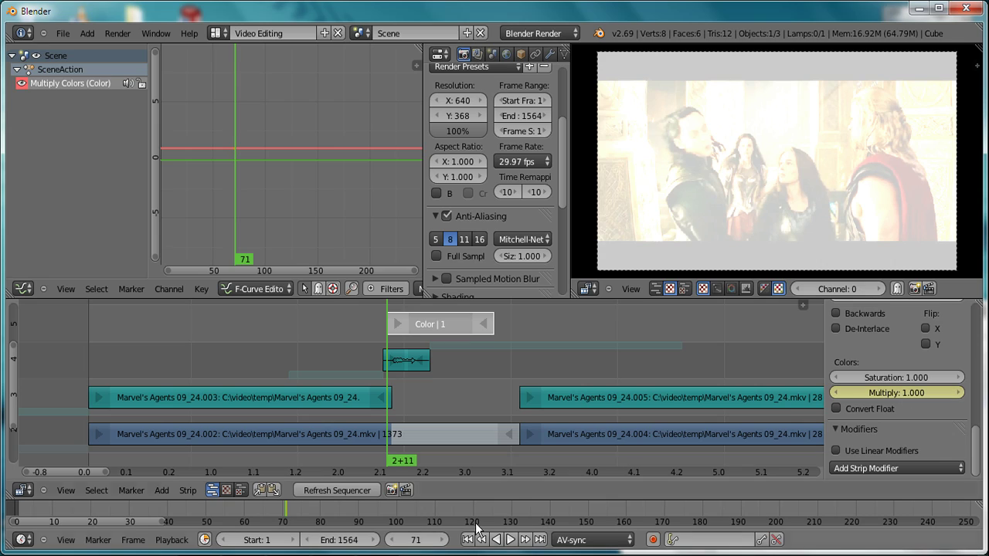
{"action": "left_click", "coordinate": [430, 544]}
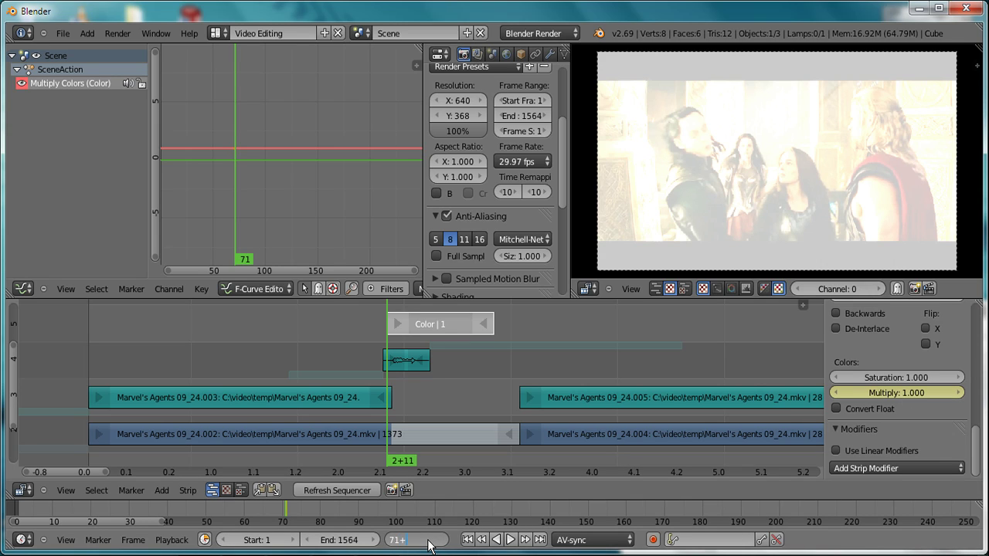
{"action": "type", "text": "+9"}
{"action": "key", "text": "Return"}
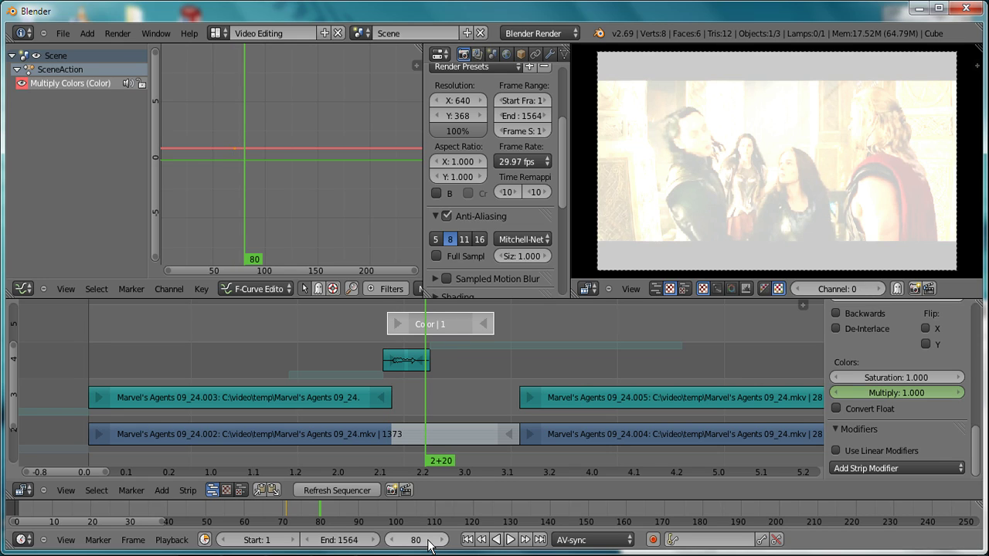
{"action": "left_click", "coordinate": [909, 394]}
{"action": "type", "text": "0"}
{"action": "key", "text": "Return"}
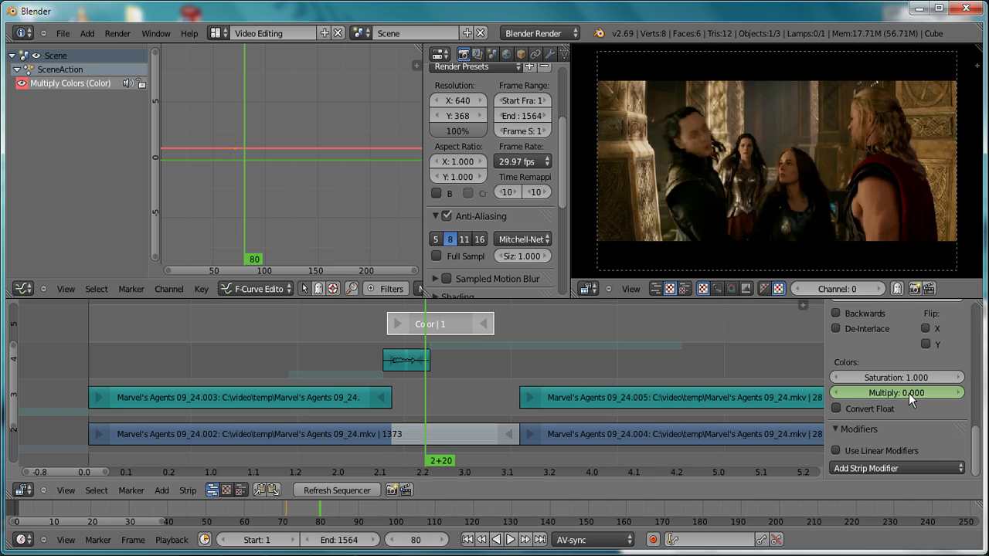
{"action": "key", "text": "i"}
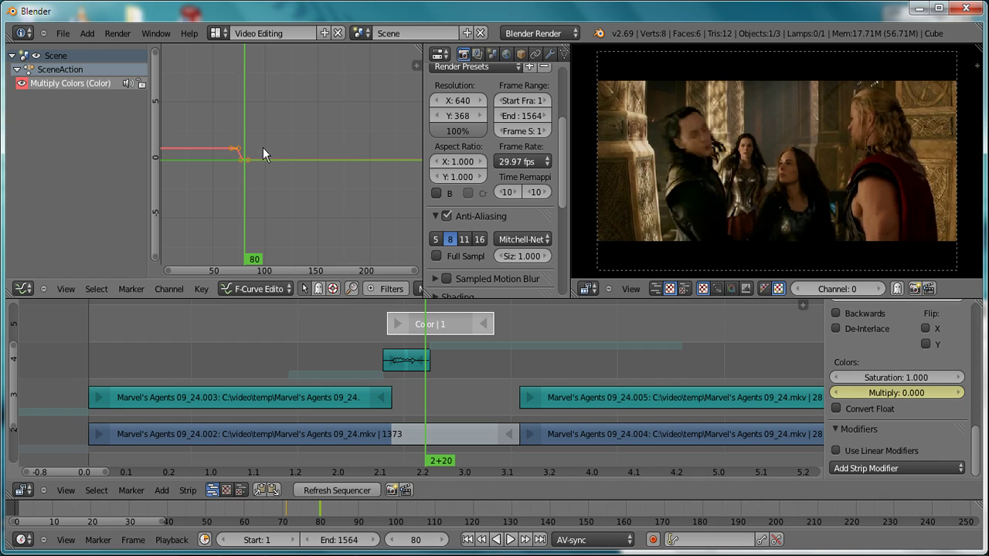
{"action": "middle_click_drag", "start_coordinate": [319, 102], "coordinate": [298, 181], "text": "ctrl"}
{"action": "middle_click_drag", "start_coordinate": [273, 219], "coordinate": [378, 204], "text": "shift"}
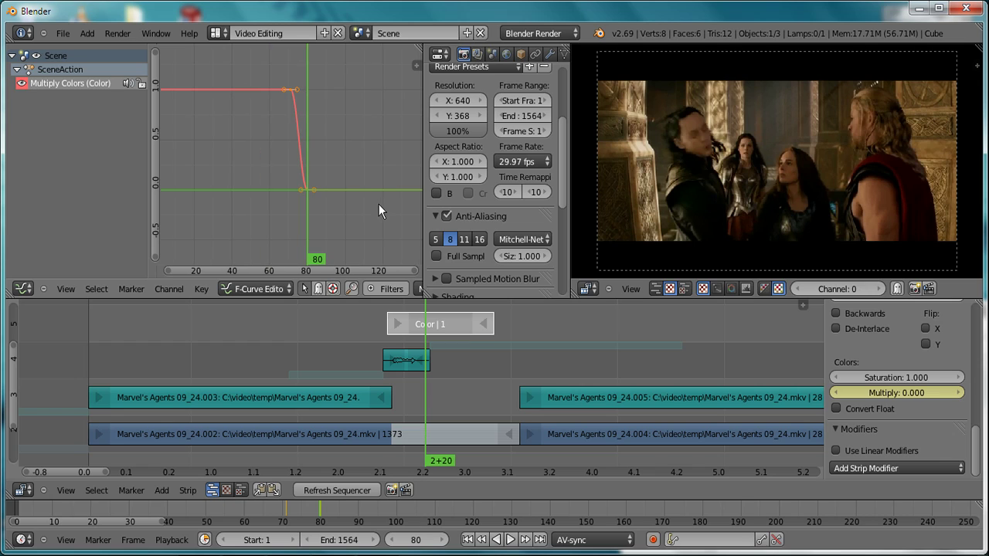
- Enable a playback preview range around the flash, starting at frame 59 and ending at frame 124
{"action": "left_click", "coordinate": [371, 360]}
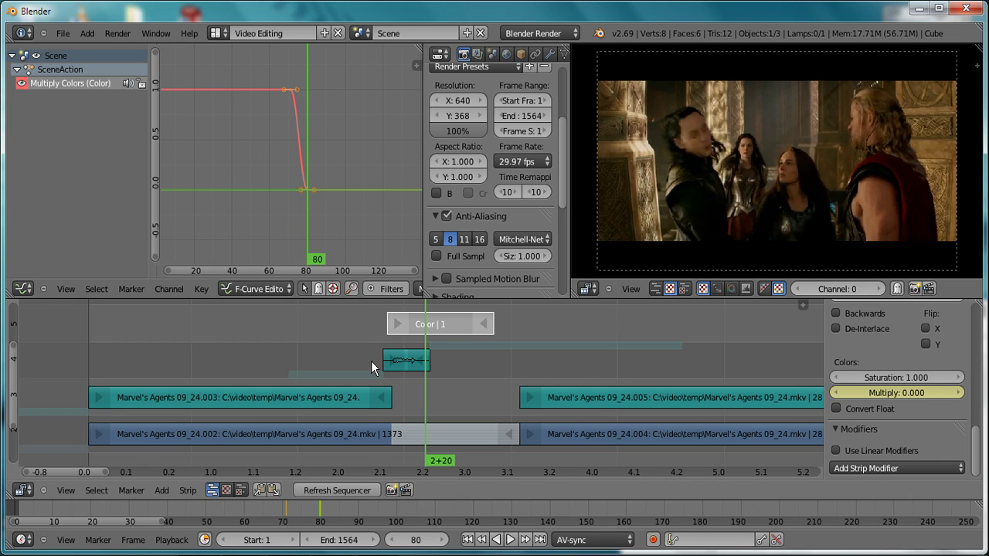
{"action": "left_click", "coordinate": [335, 363]}
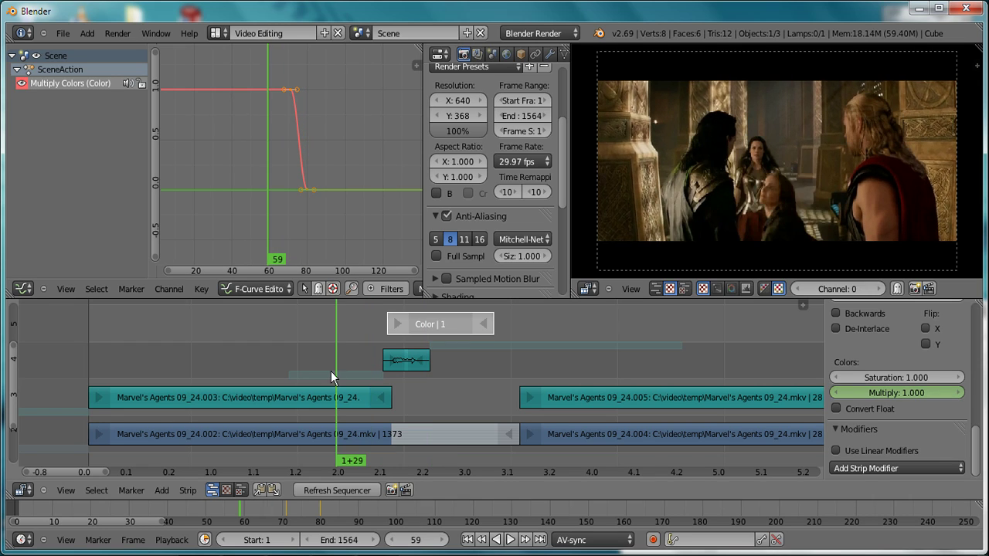
{"action": "left_click", "coordinate": [205, 540]}
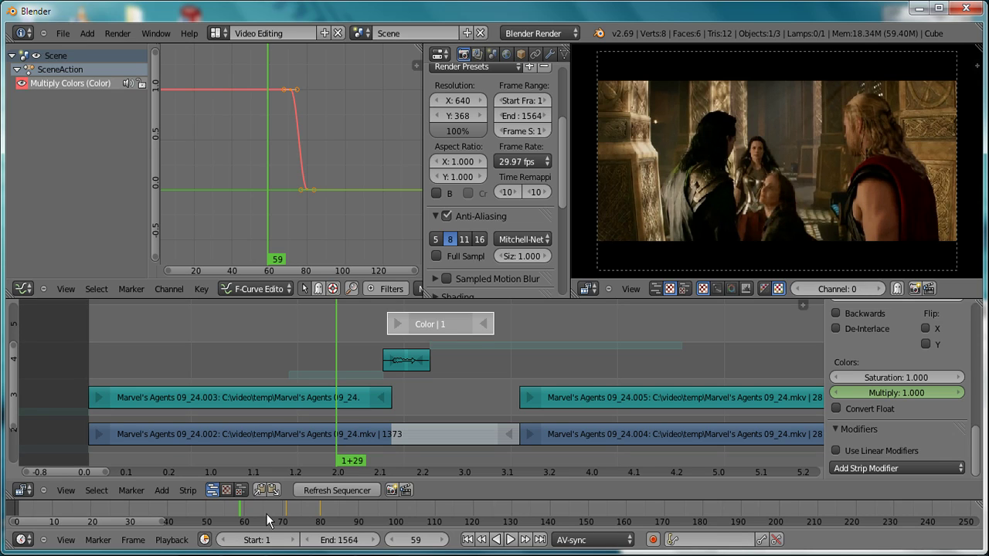
{"action": "key", "text": "s"}
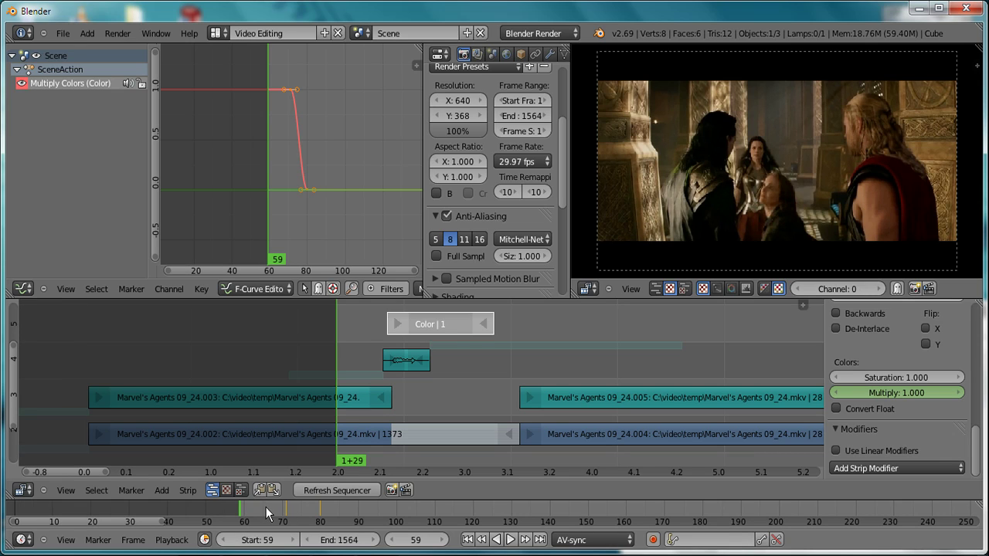
{"action": "left_click", "coordinate": [614, 358]}
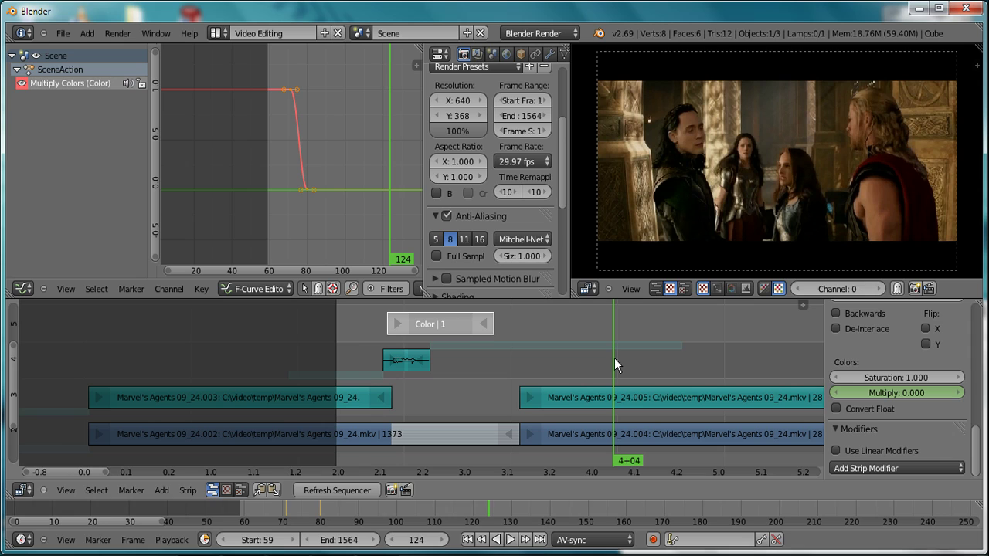
{"action": "key", "text": "e"}
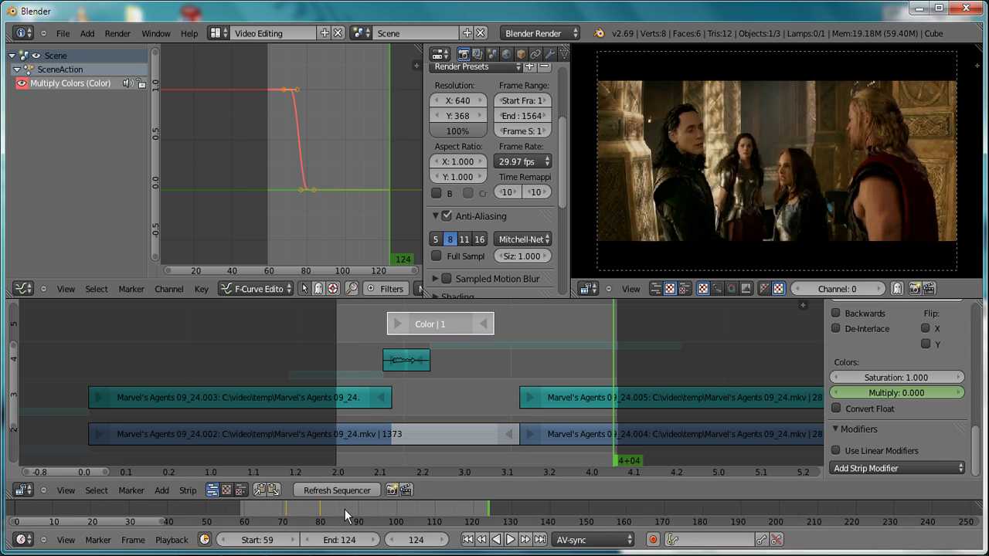
- Play the preview range from its start to check the flash, return to frame 59 and turn the range off
{"action": "left_click", "coordinate": [468, 540]}
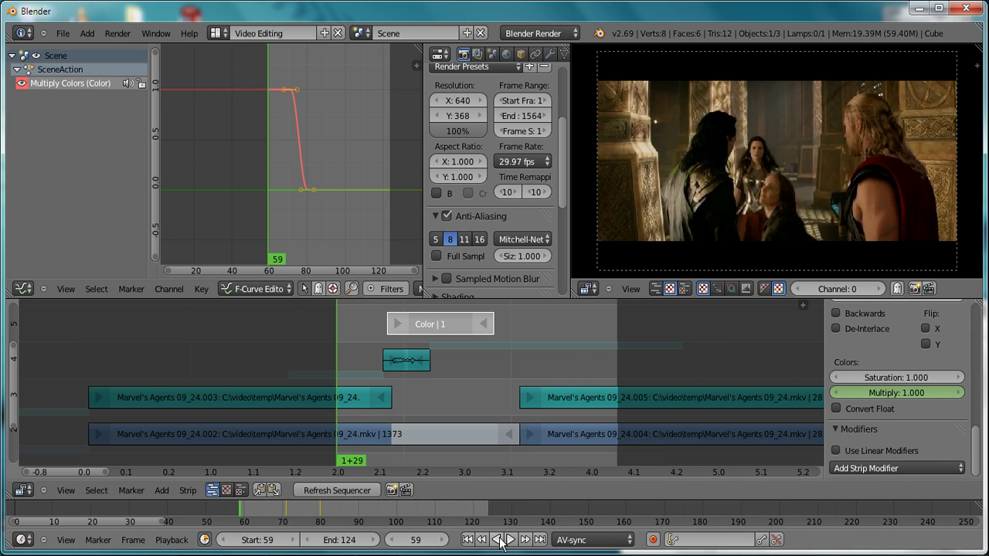
{"action": "left_click", "coordinate": [510, 540]}
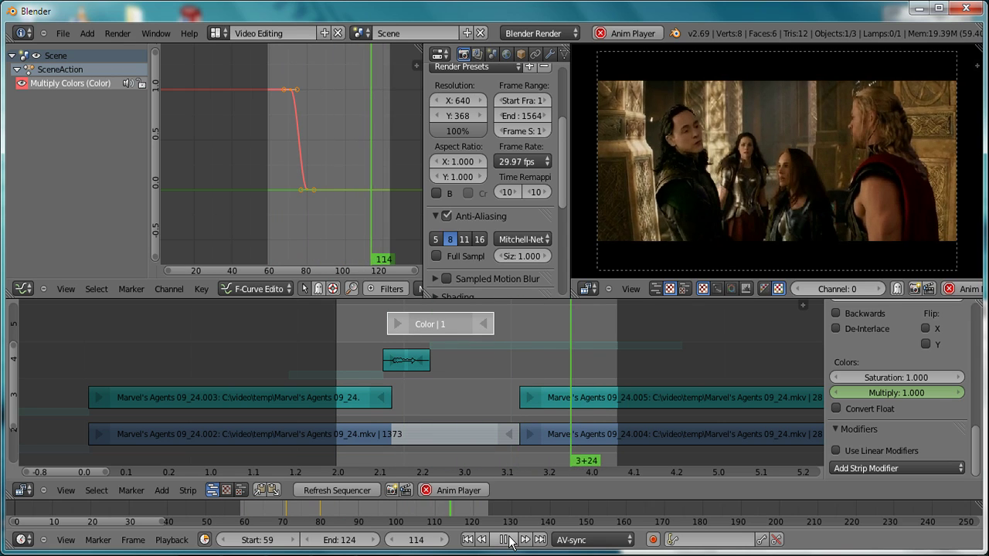
{"action": "left_click", "coordinate": [508, 539]}
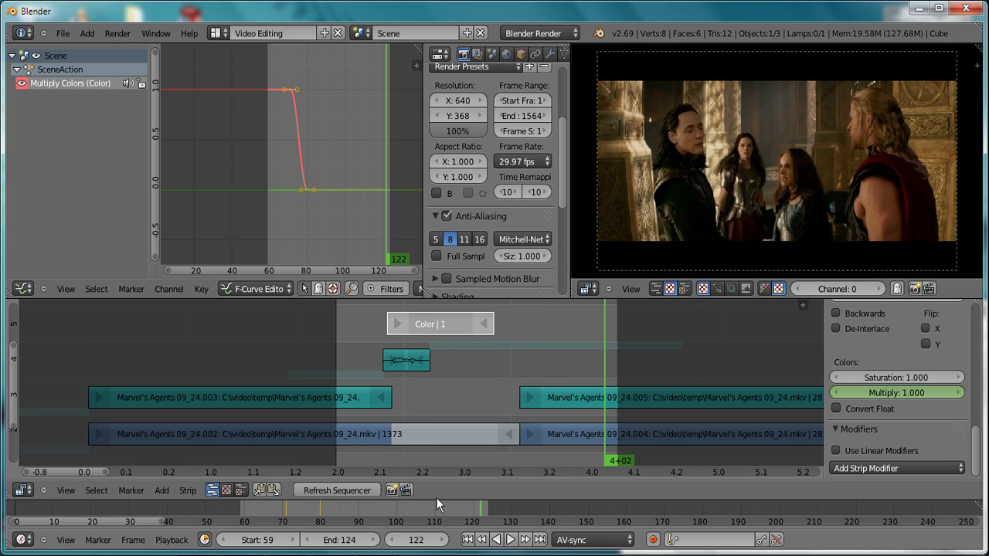
{"action": "left_click", "coordinate": [466, 539]}
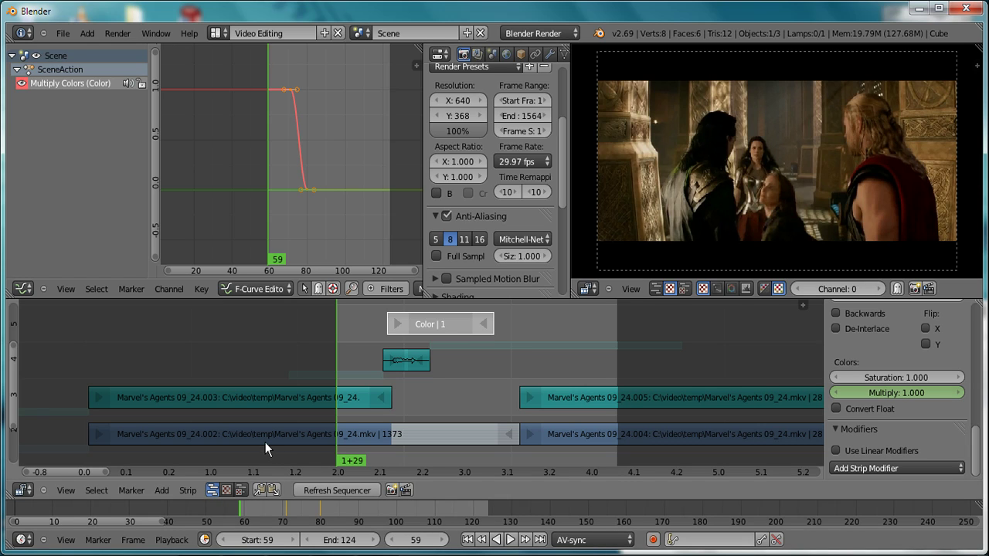
{"action": "left_click", "coordinate": [204, 540]}
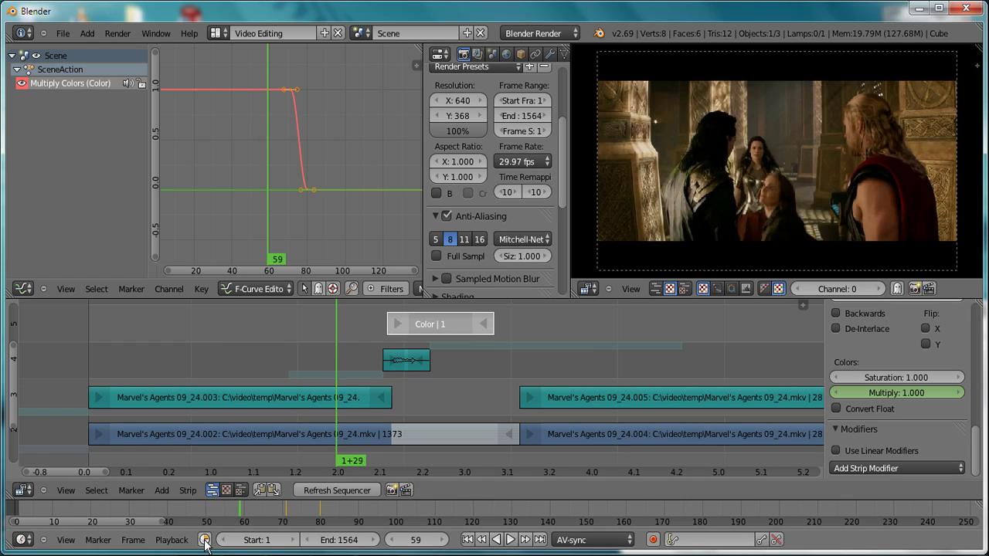